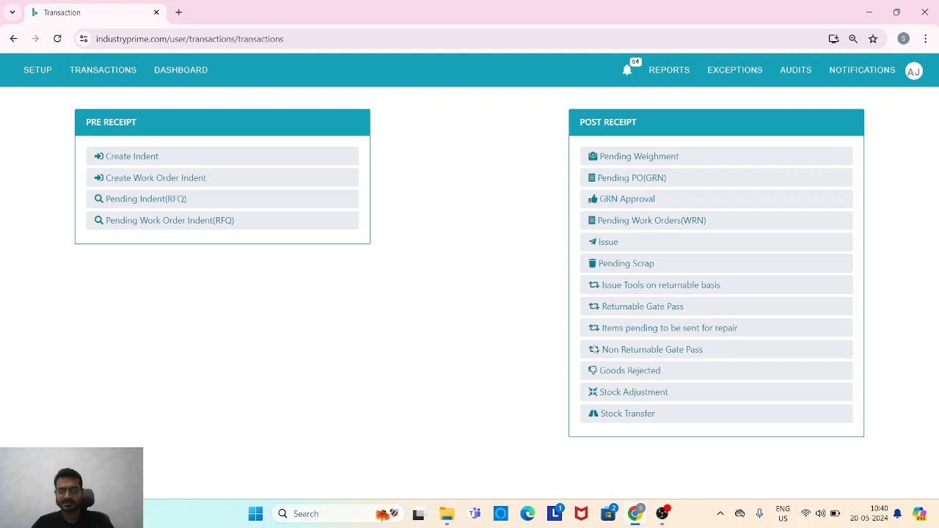
- Open a new non-returnable gate pass and set the division to Industry Prime HO and the party to Bearing Vendor 2
click(657, 353)
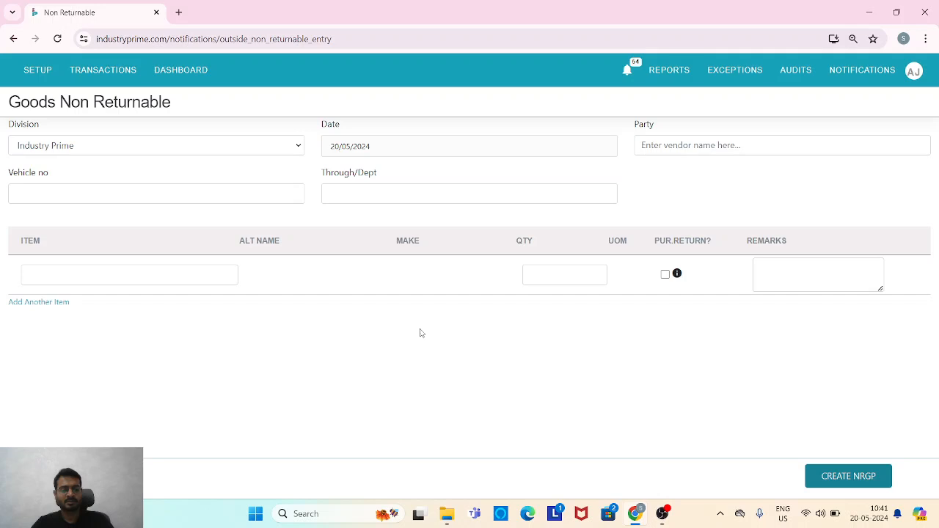
click(73, 153)
click(81, 174)
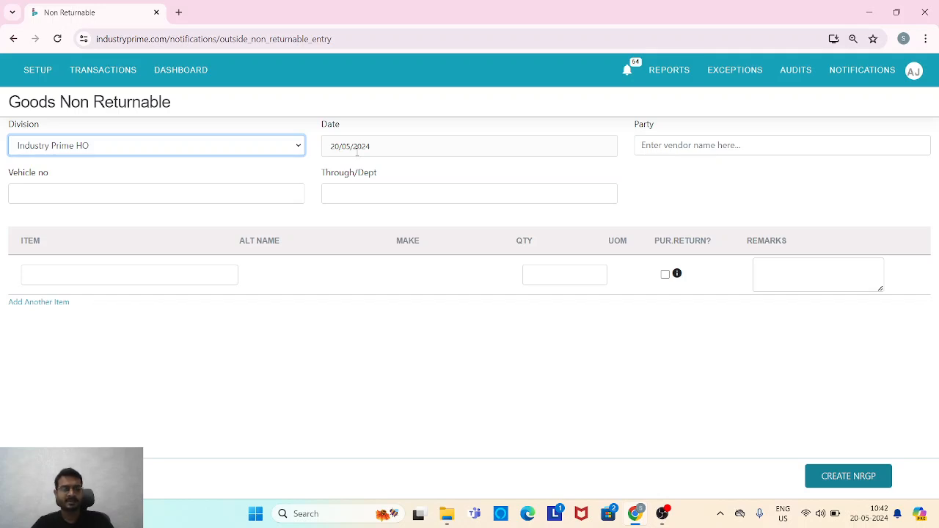
click(647, 147)
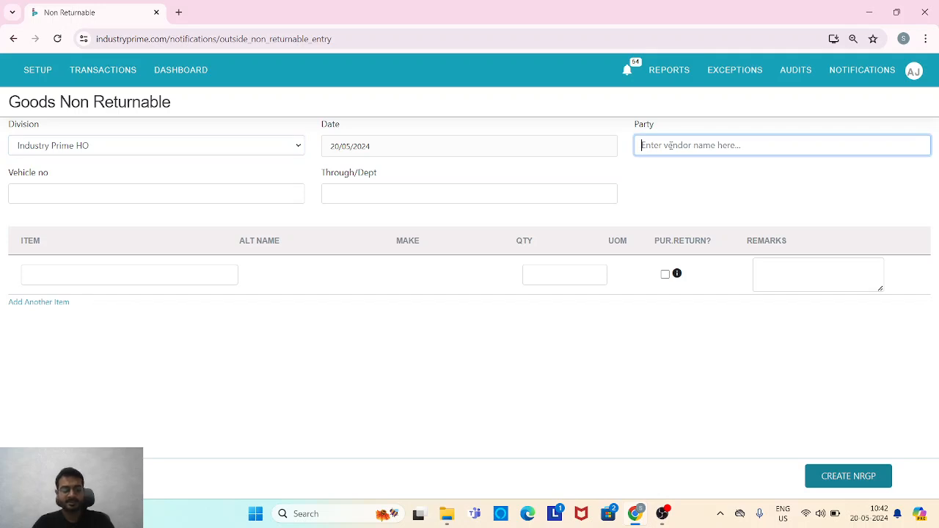
text(bea)
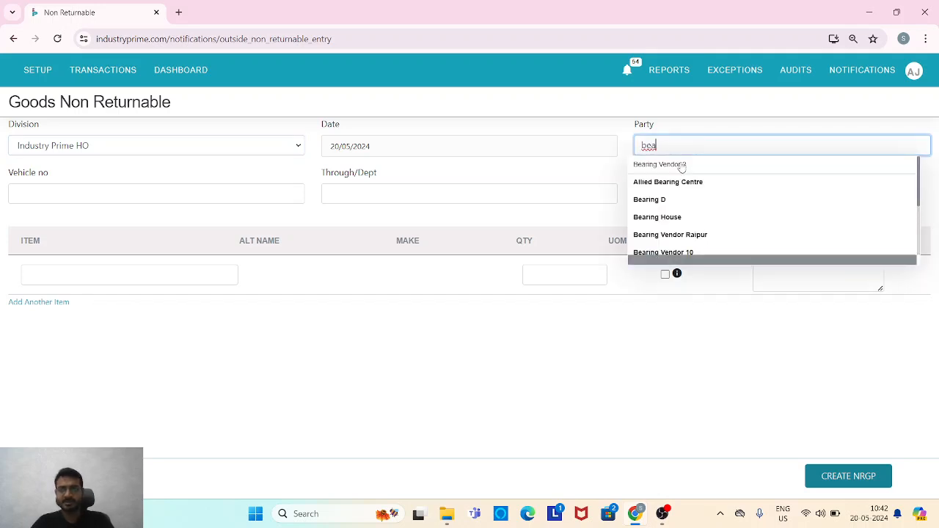
click(683, 166)
- Enter wb028989 as the vehicle number and Electrical as the department the goods go through
click(193, 191)
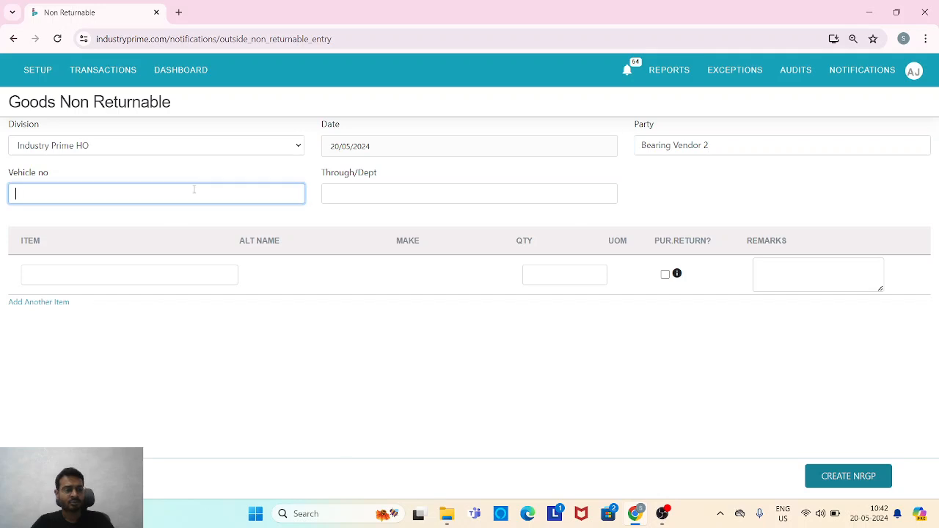
text(wb028989)
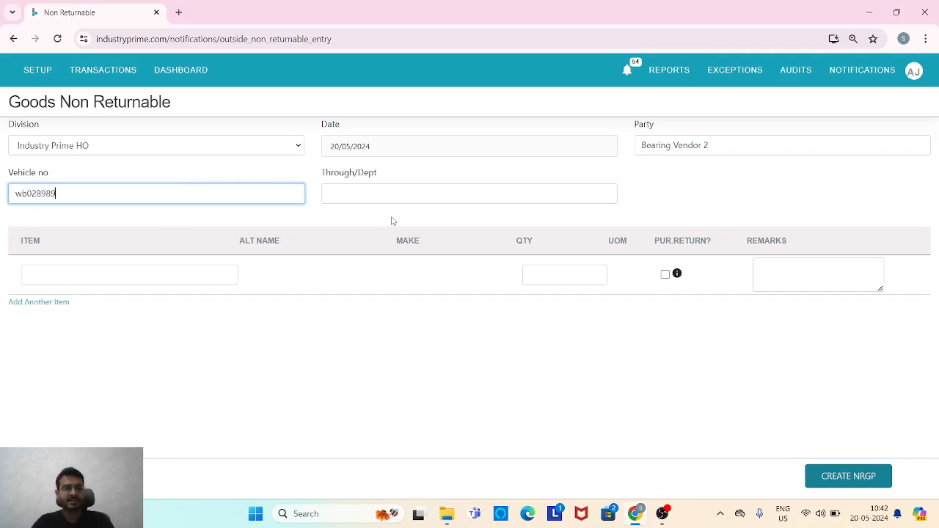
click(406, 199)
text(E)
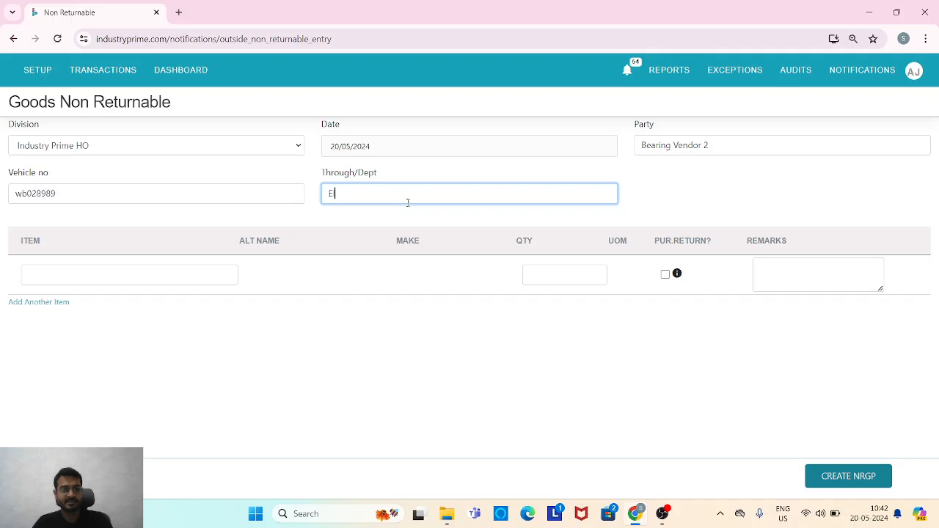
text(lectrical)
- Add Bearing 6210 ZZ as the first item with a quantity of 10
click(146, 277)
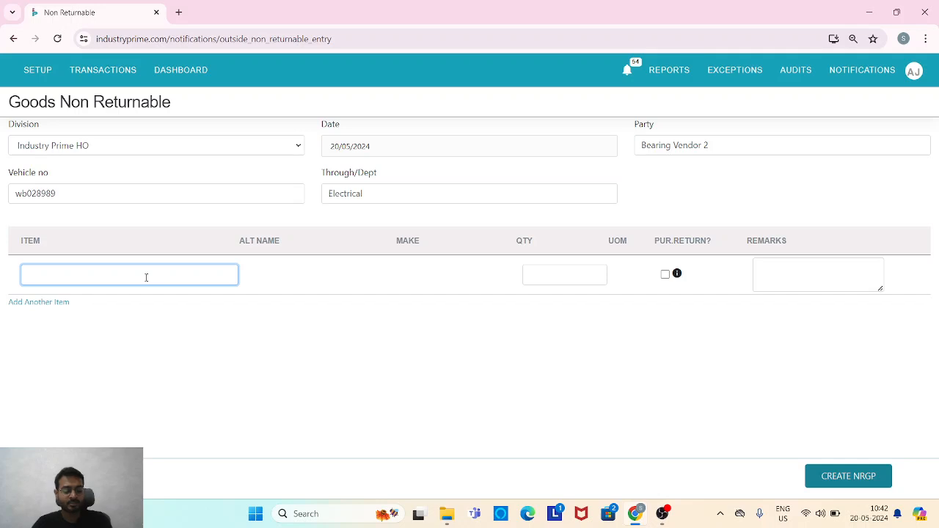
text(bear)
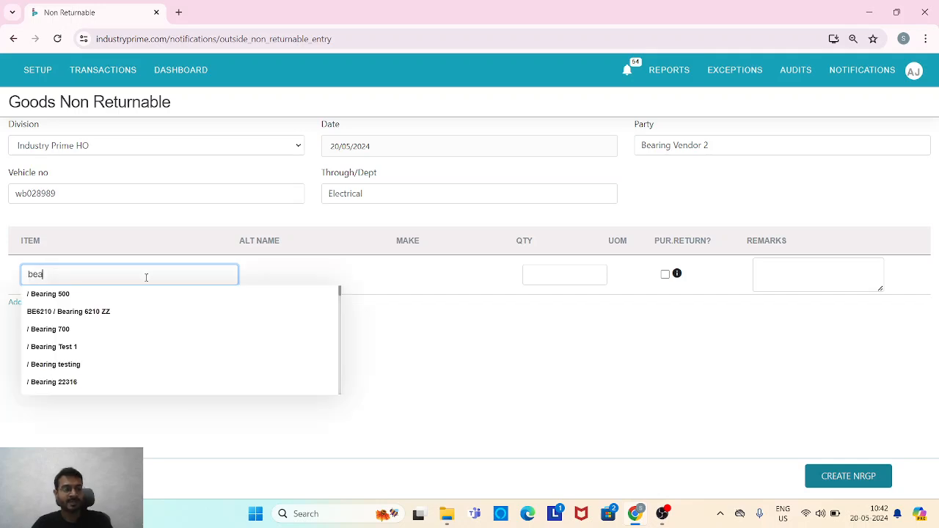
click(137, 315)
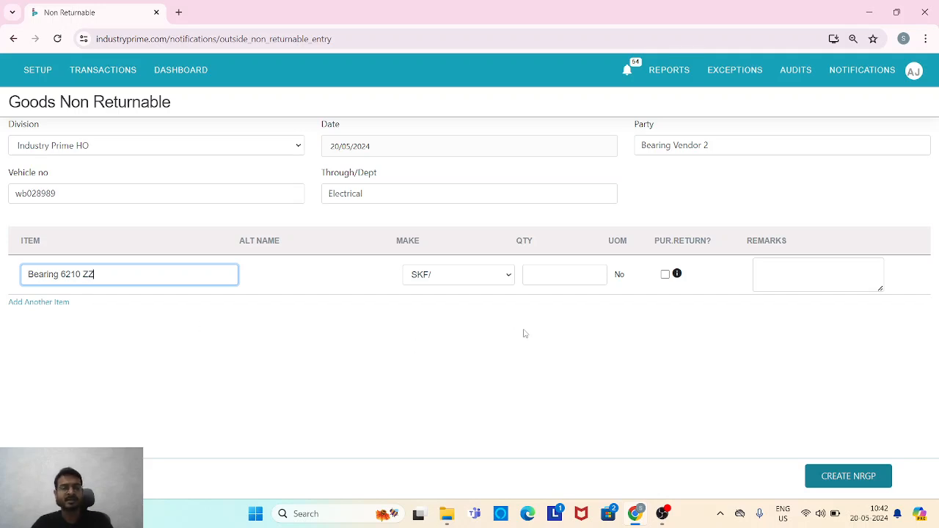
click(553, 276)
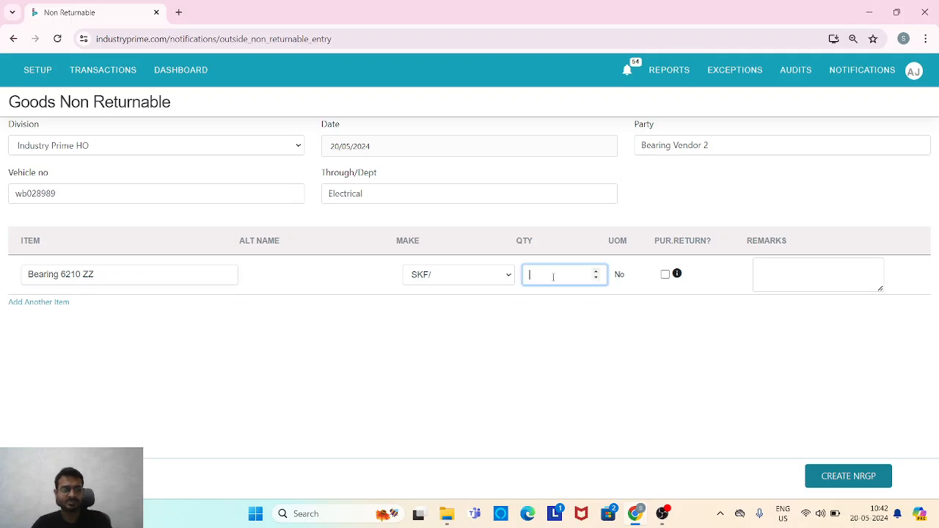
text(10)
- Add Bearing 700 as a second item with make SKF and quantity 10, and mark it as a purchase return
click(50, 303)
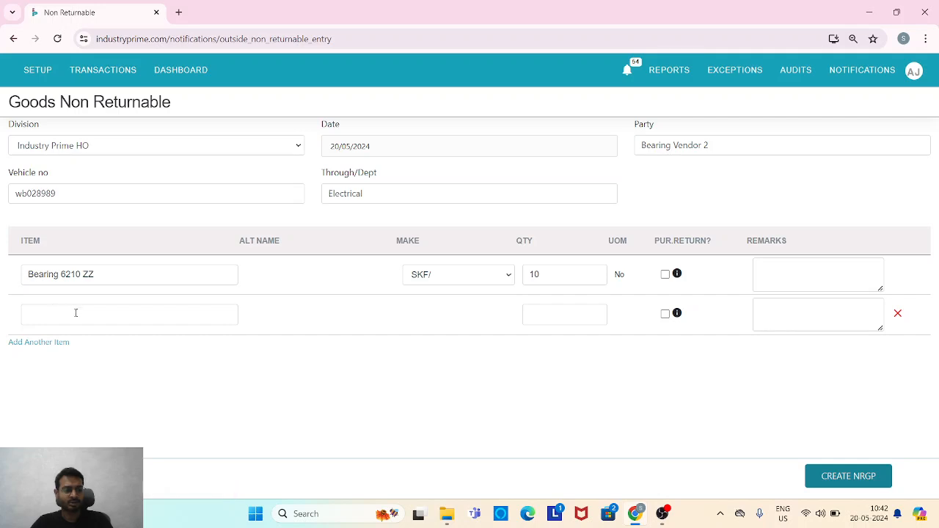
click(76, 313)
text(bear)
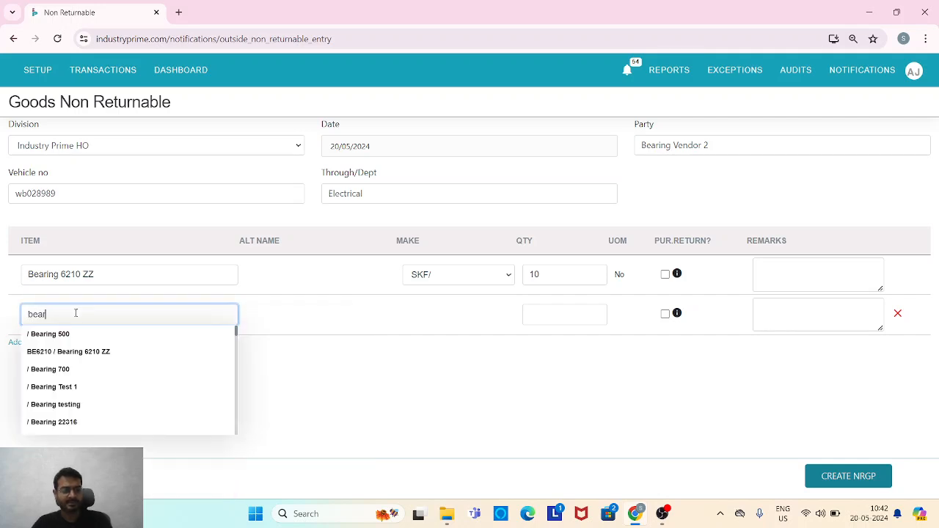
click(80, 372)
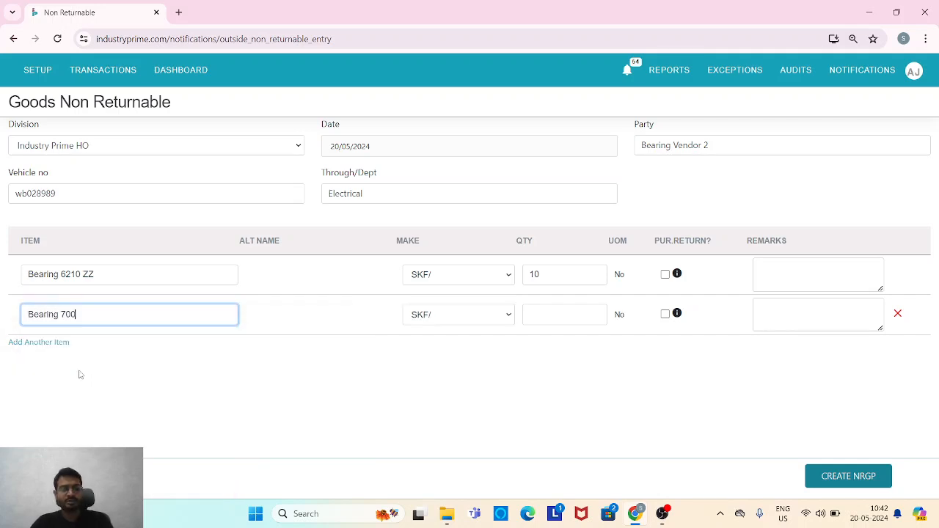
click(450, 314)
click(450, 314)
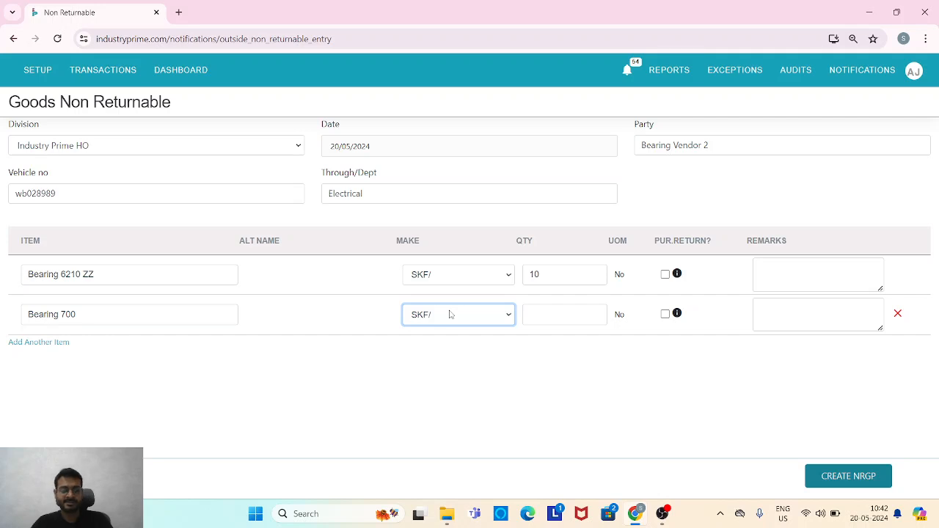
click(563, 312)
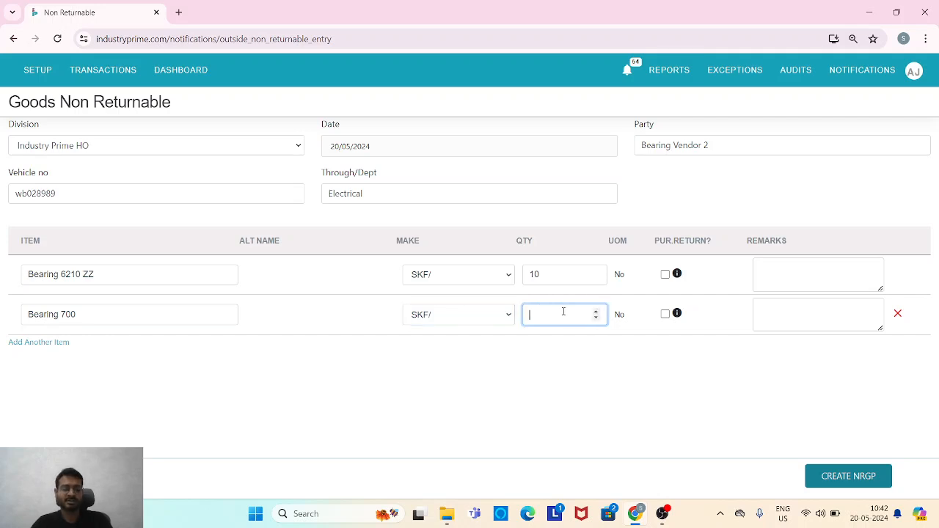
text(10)
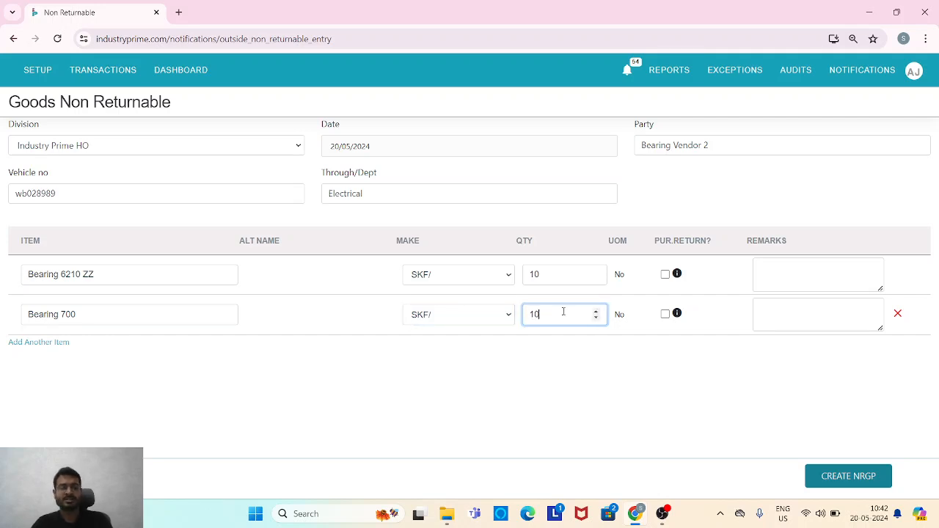
click(680, 318)
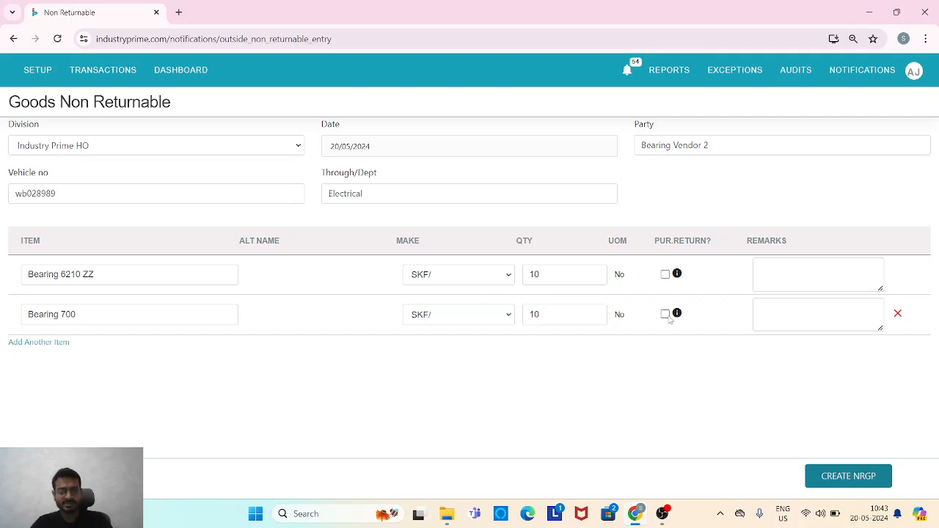
click(666, 316)
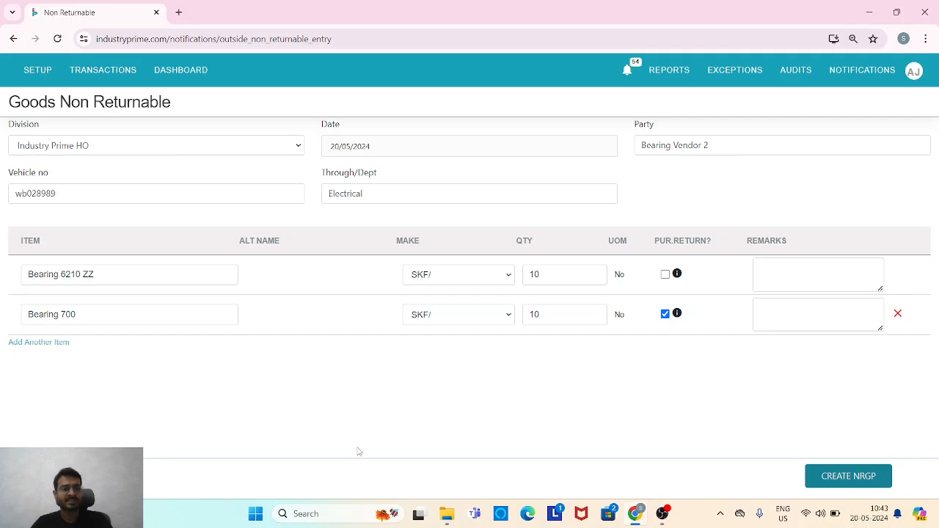
- Create the non-returnable gate pass from the completed entry and confirm its creation
click(836, 486)
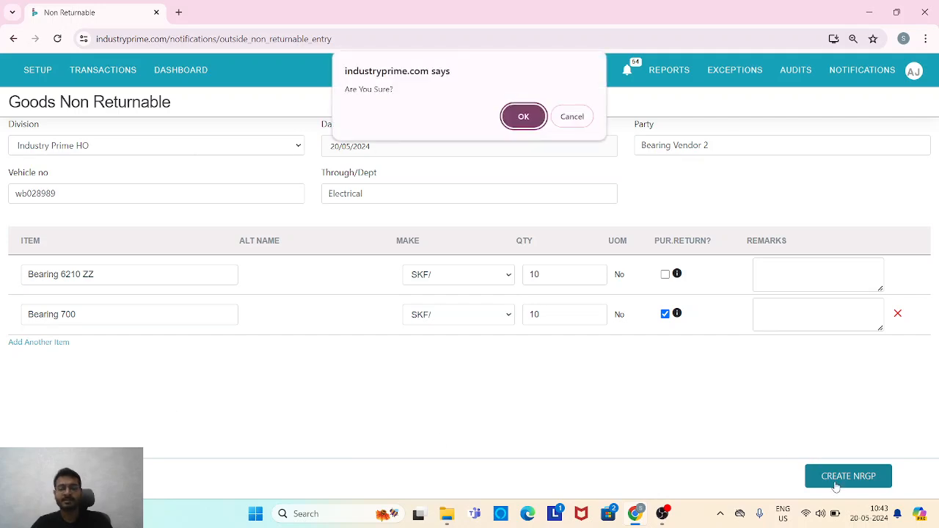
click(531, 124)
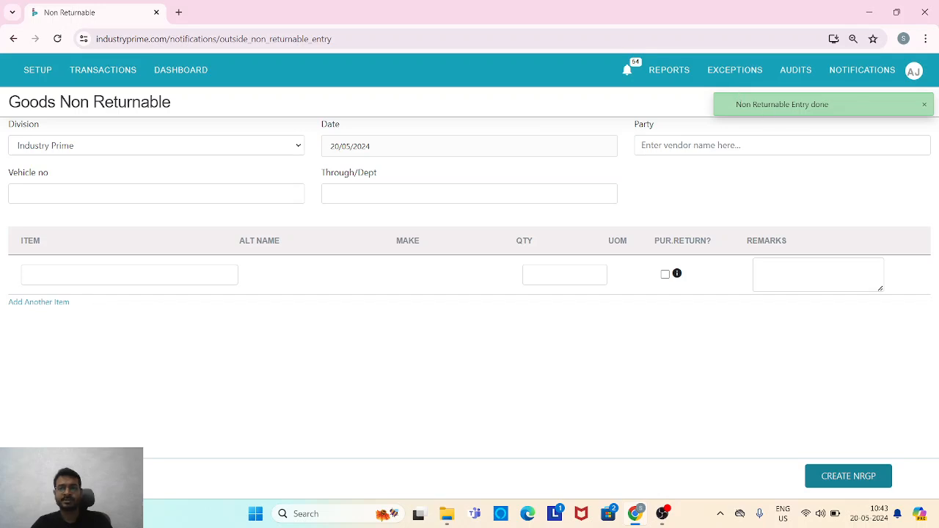
click(833, 108)
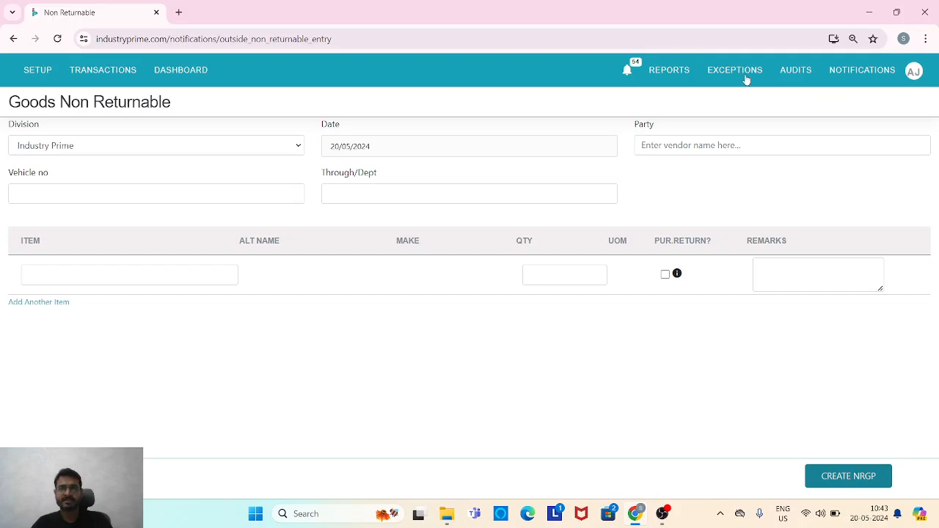
- Open the Non Returnable Goods Register from the reports to review the gate pass entries
click(679, 72)
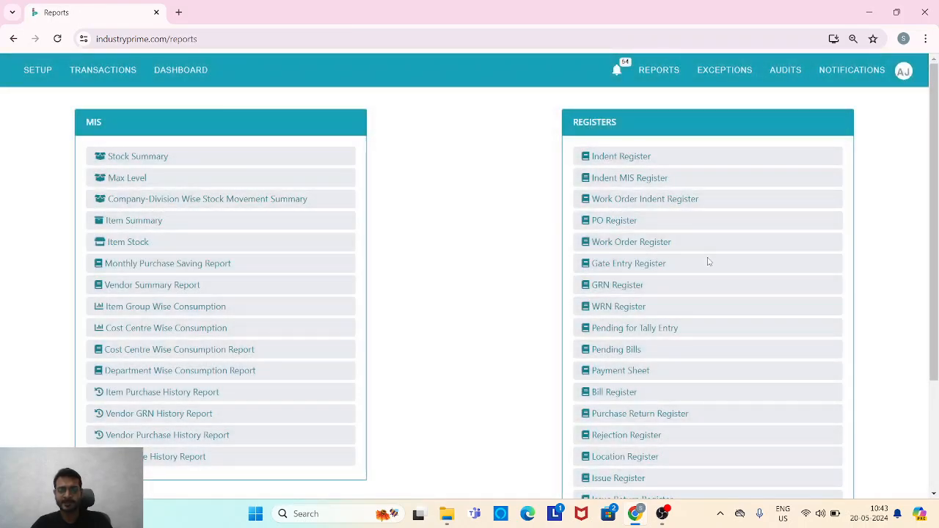
scroll(708, 262, down, 2)
scroll(689, 369, down, 1)
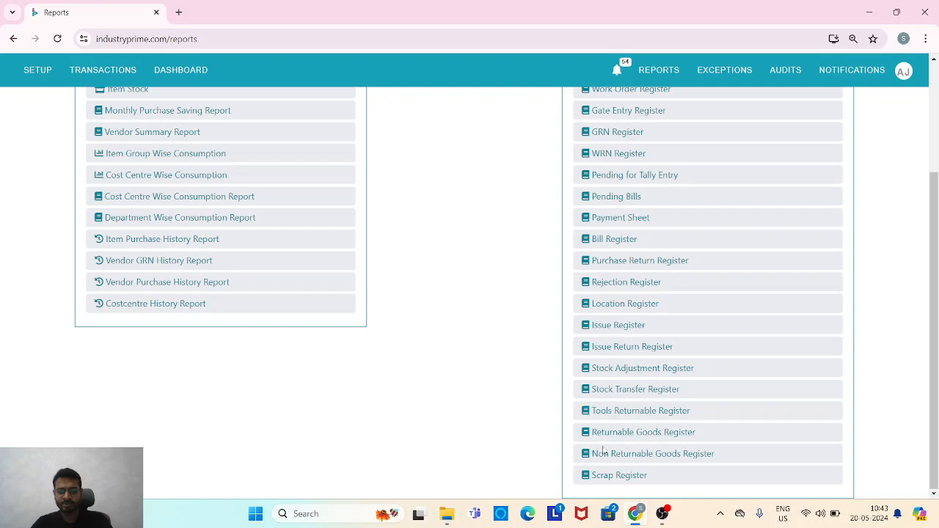
click(667, 457)
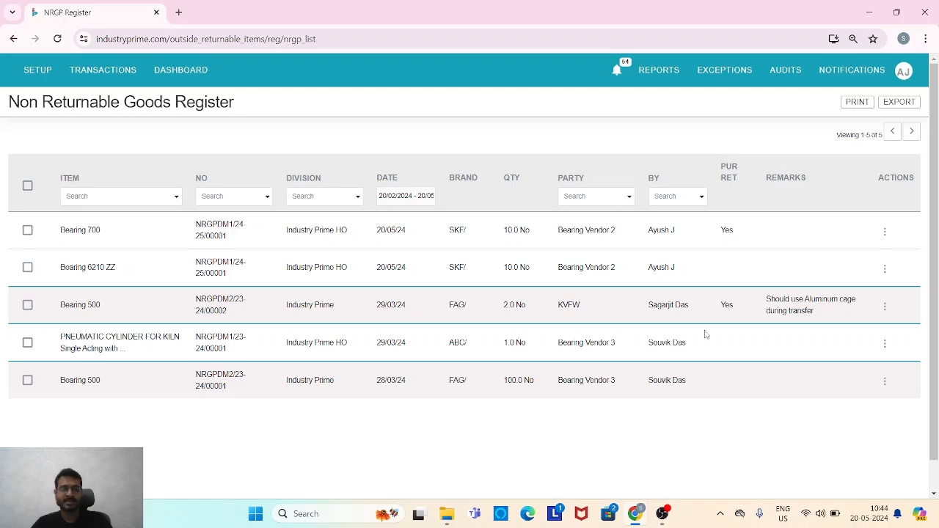
click(665, 515)
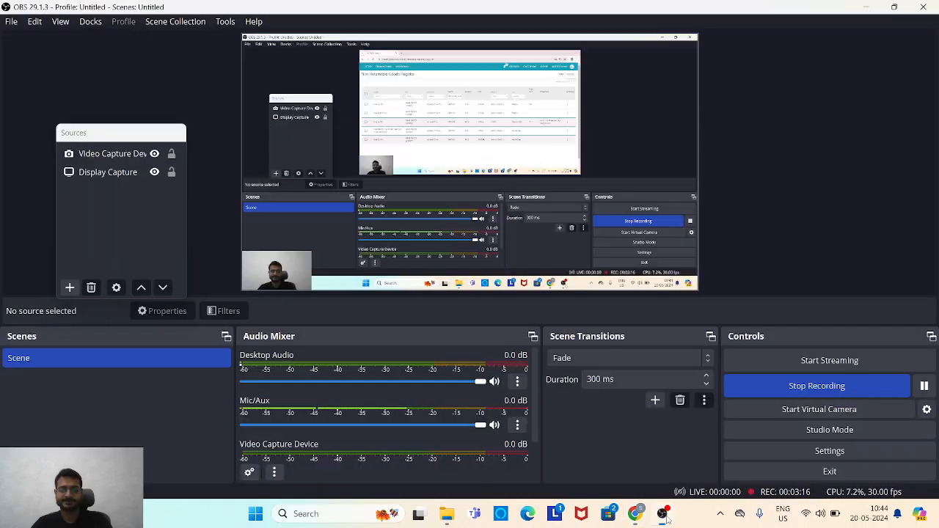